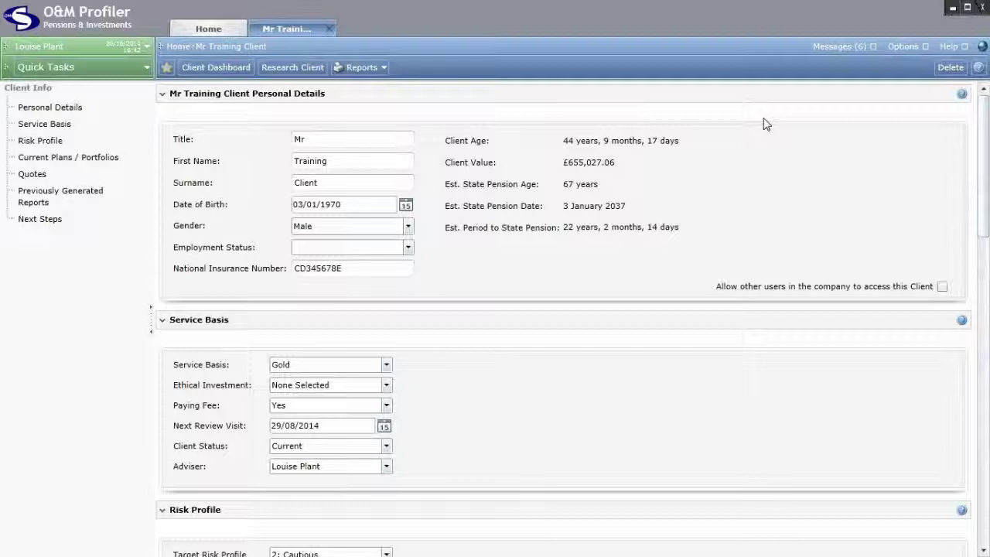
Step: Open a Retirement Options Quote from the client's Quotes section
left_click(31, 175)
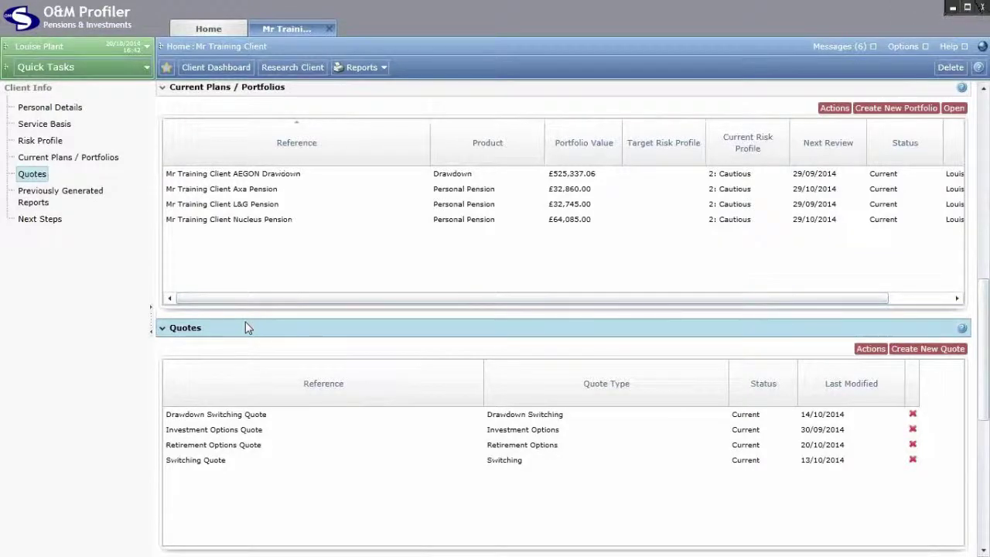
left_click(957, 350)
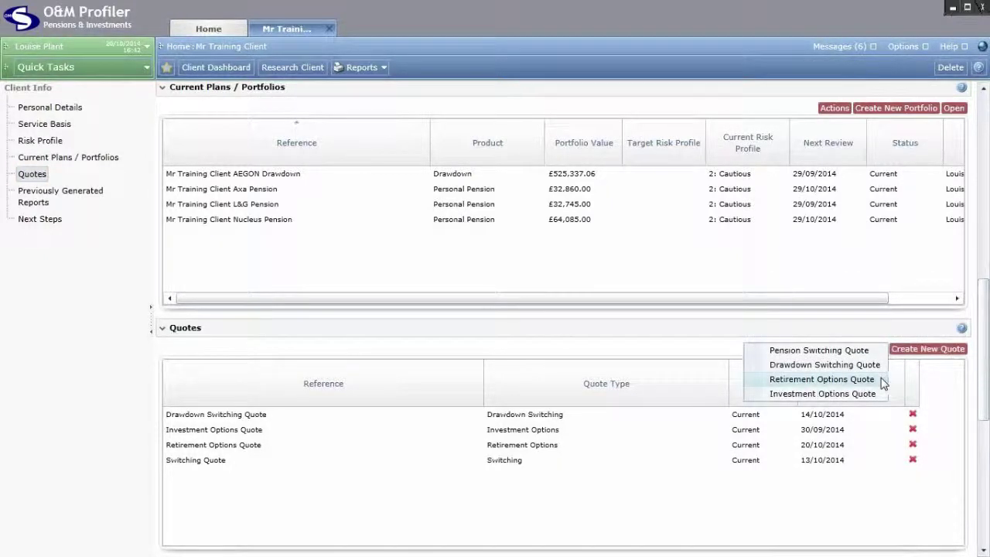
key("F11")
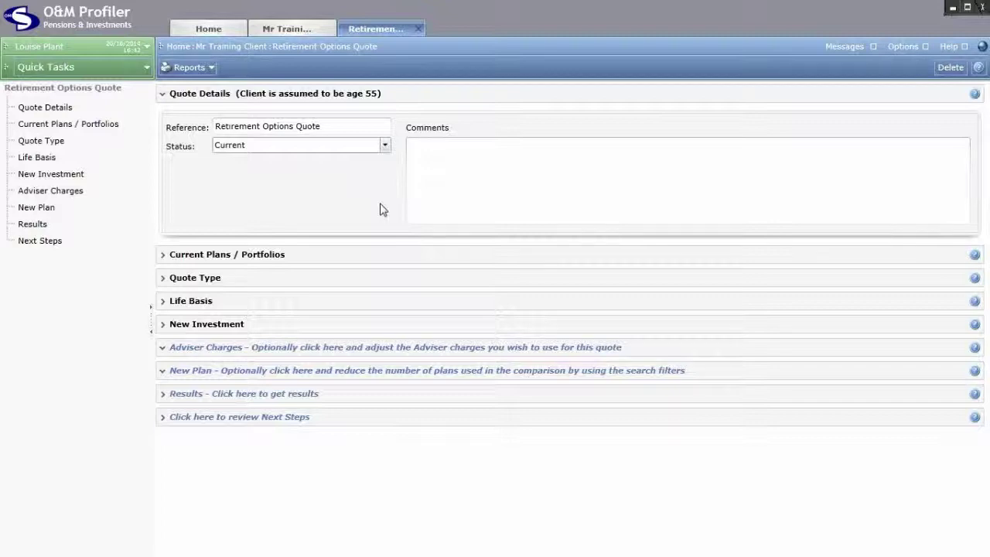
Step: Review the quote's current plans, quote types, life basis, new investment funds, adviser charges and new plan product filters
left_click(291, 255)
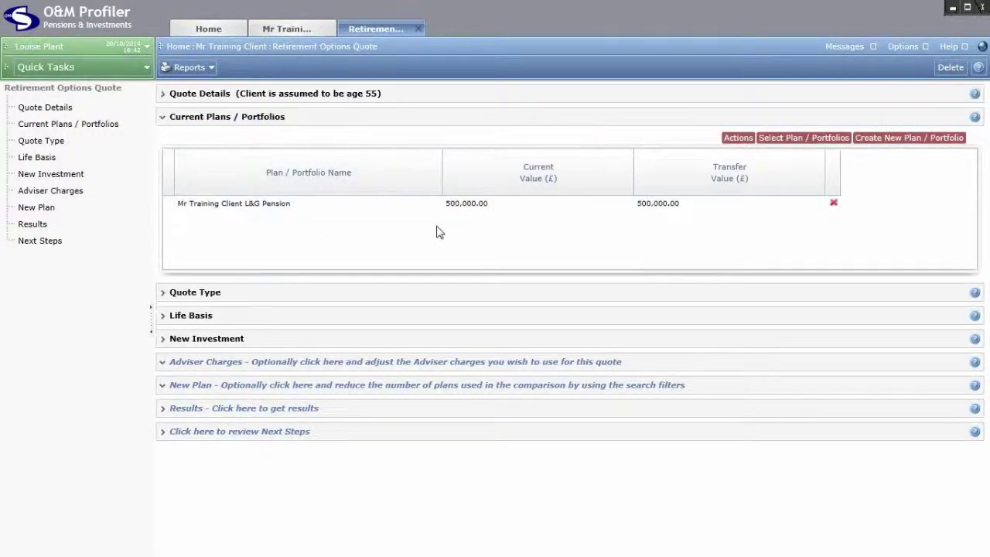
left_click(281, 291)
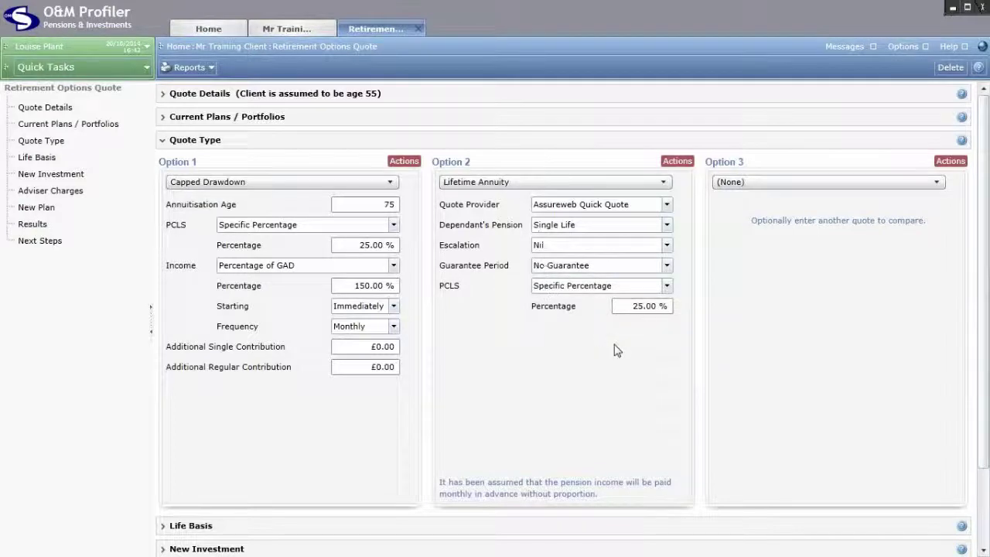
left_click(272, 526)
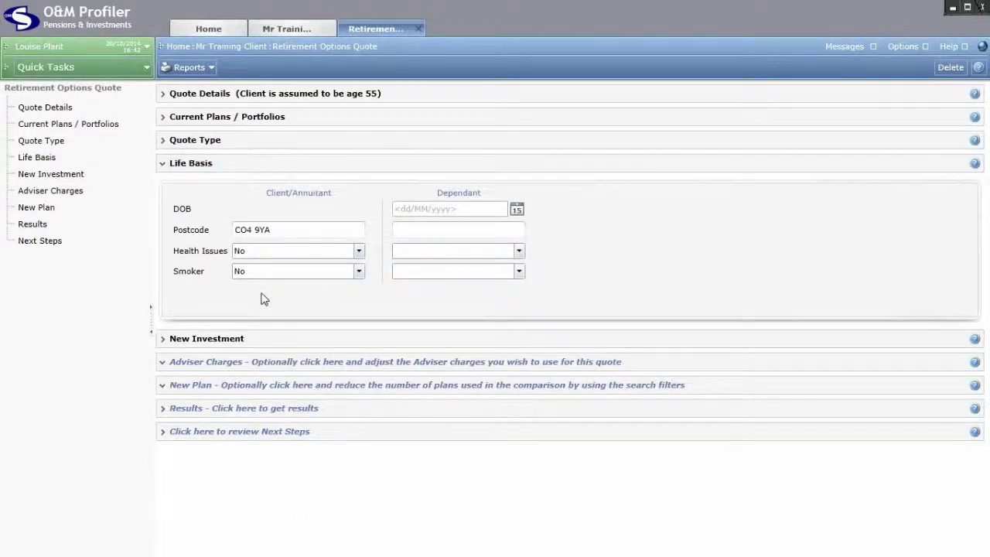
left_click(272, 338)
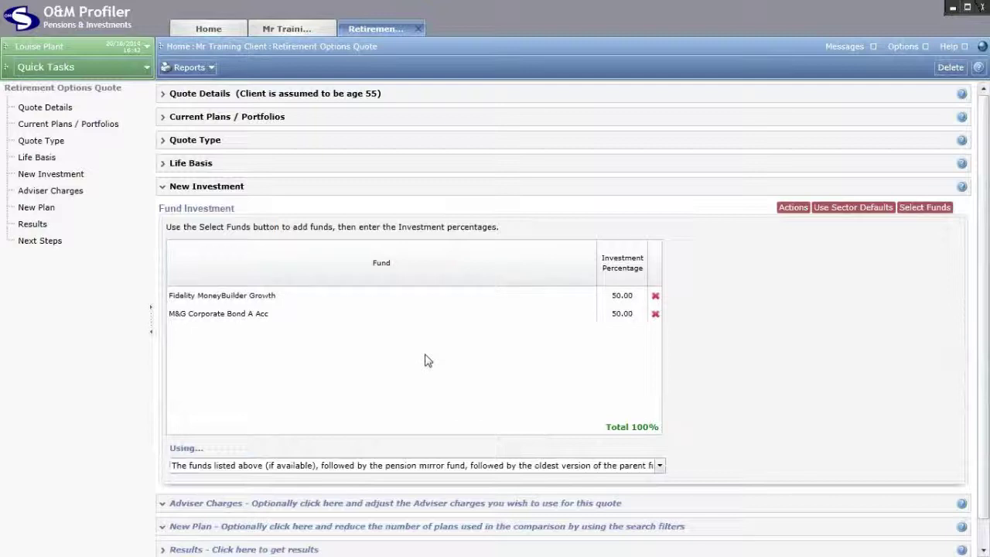
left_click(438, 502)
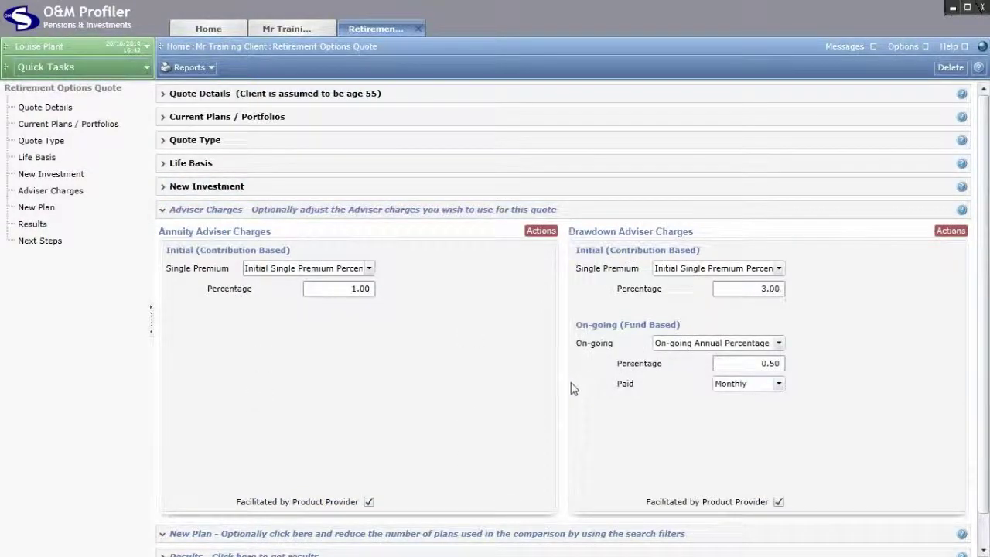
left_click(513, 534)
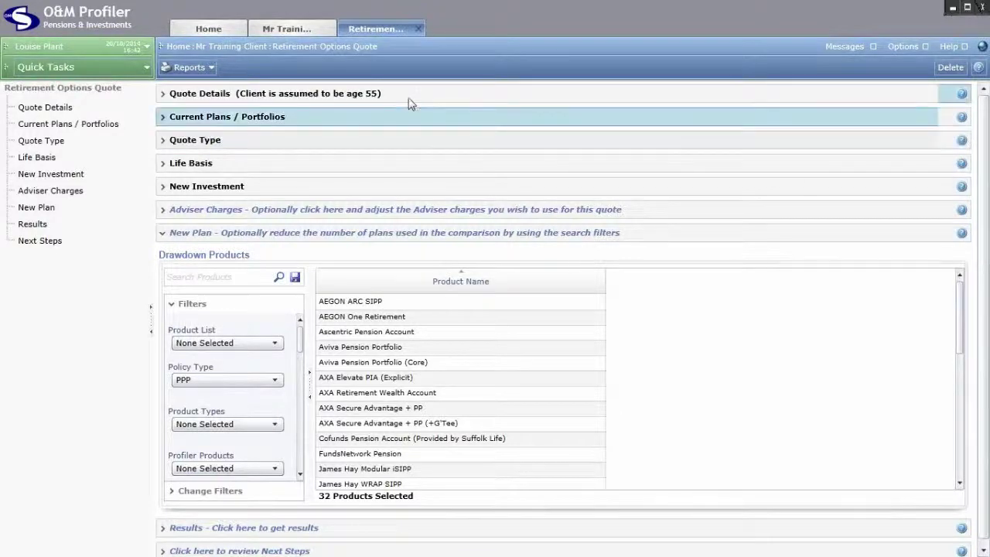
Step: Get the quote results and select the Canada Life Lifetime Annuity under Option 2
left_click(391, 530)
left_click(523, 447)
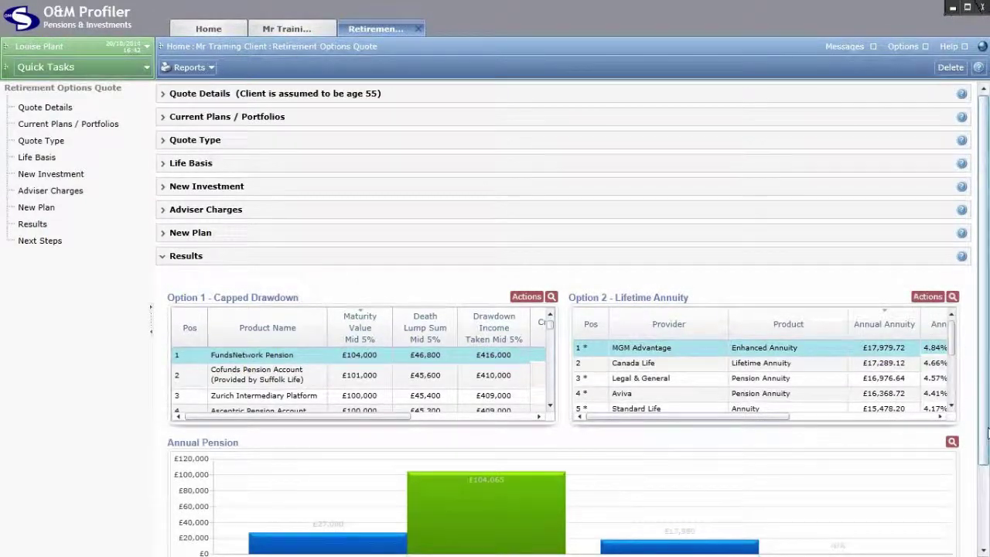
scroll(987, 428, "down", 2)
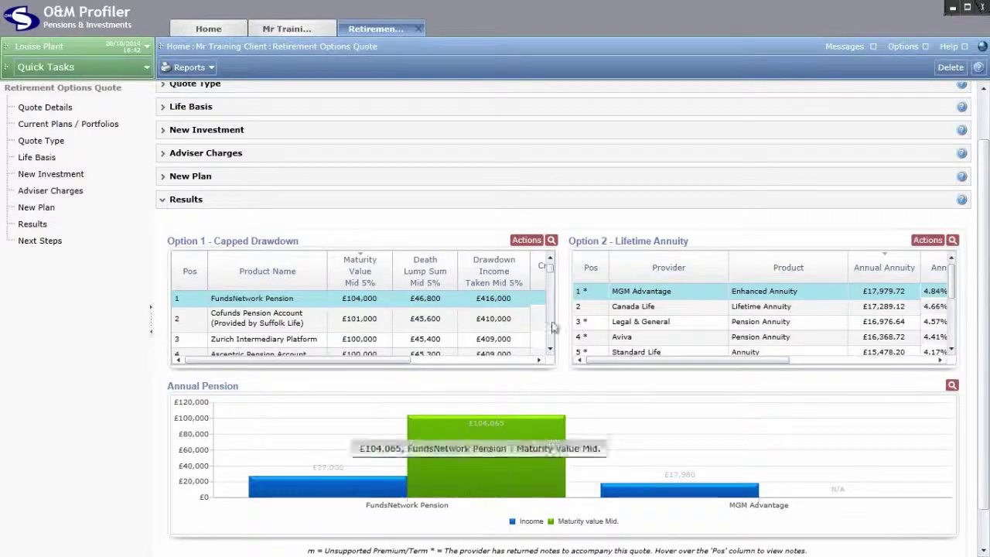
left_click(654, 308)
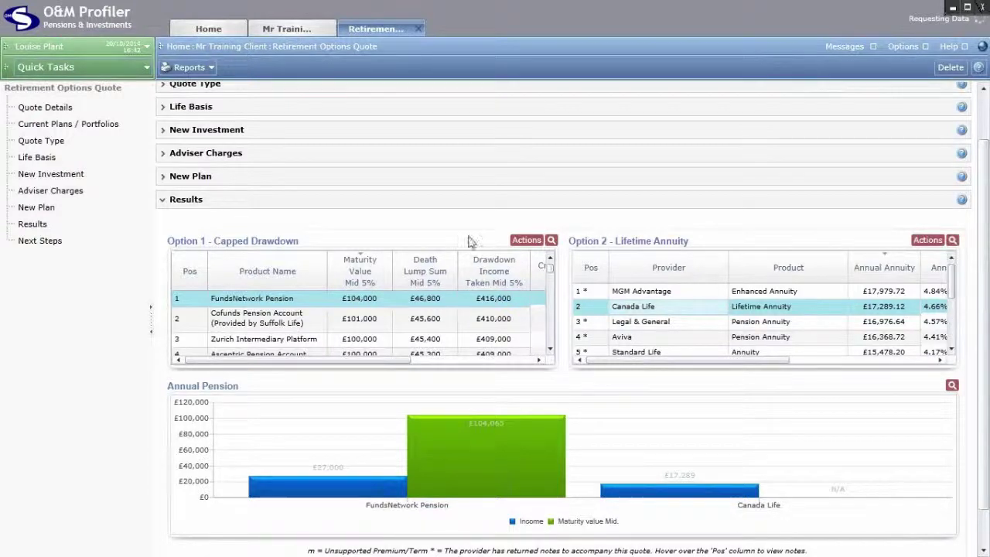
Step: Generate the non-editable Retirement Options Report for the selected products and look over its cover page
left_click(200, 70)
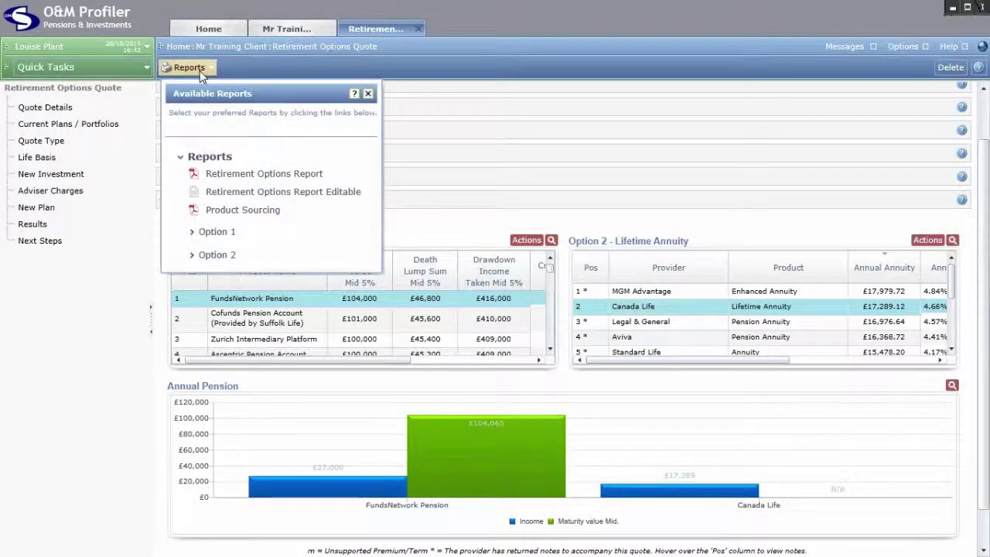
left_click(312, 180)
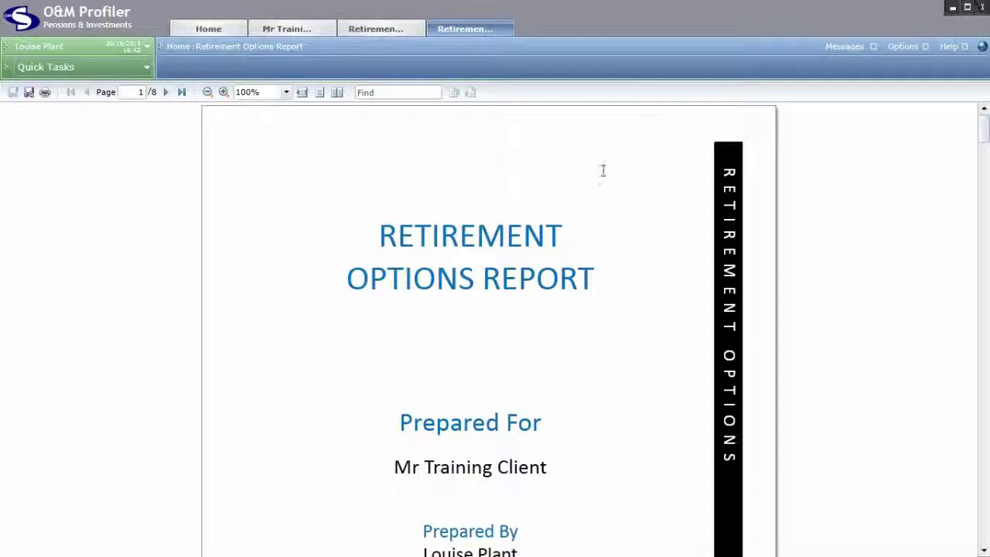
scroll(622, 215, "down", 5)
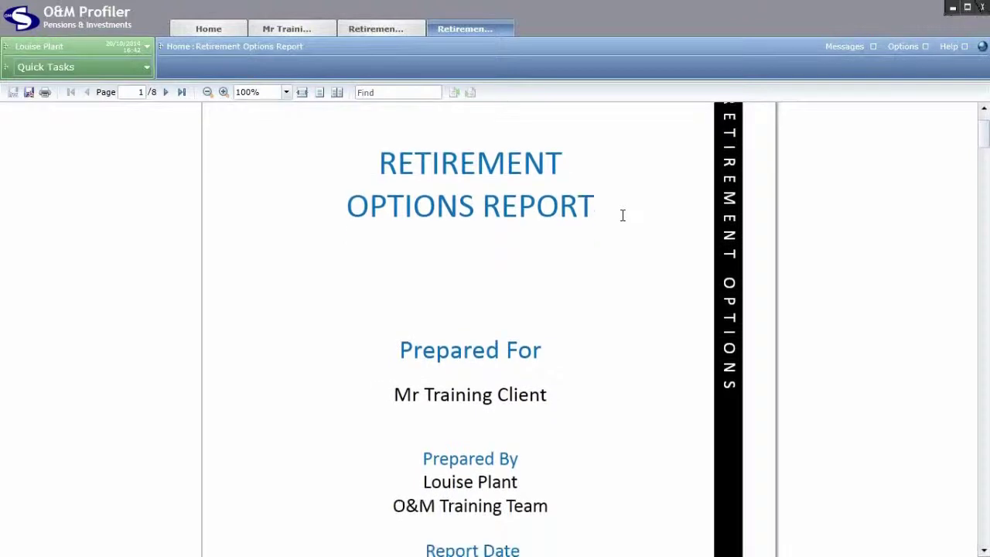
scroll(622, 215, "down", 5)
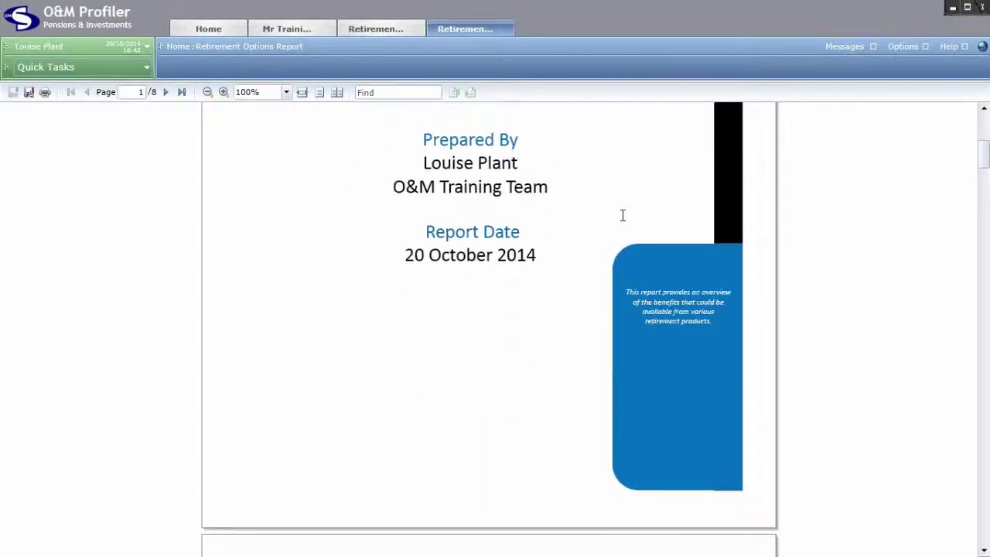
scroll(623, 215, "down", 6)
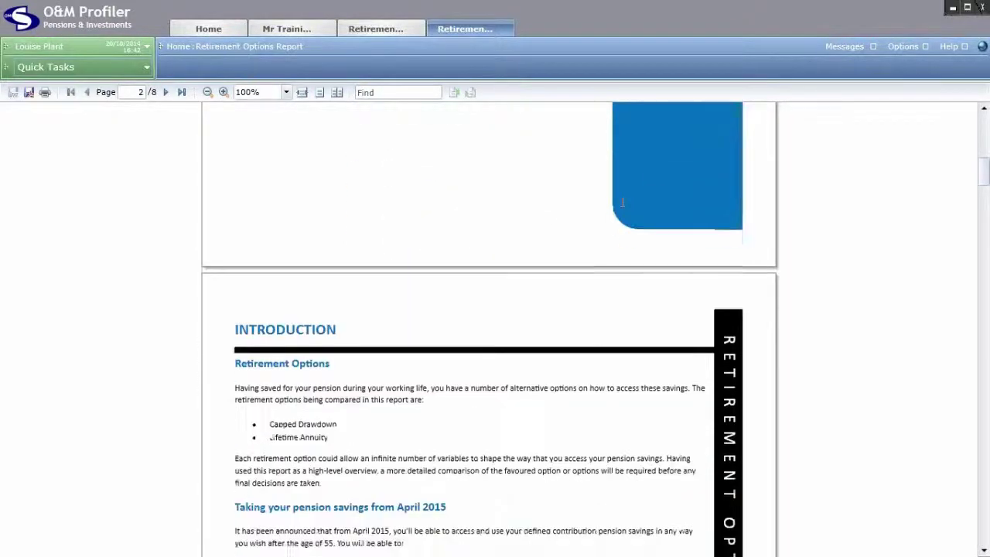
Step: Read the report's introduction, personal and current plan details, and the tax free cash lump sum comparison
scroll(623, 215, "down", 1)
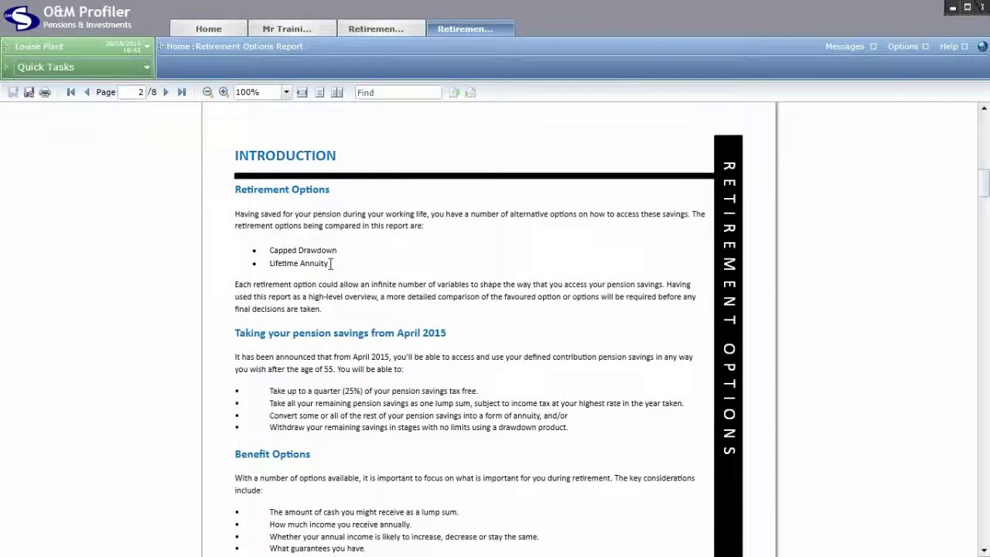
scroll(475, 370, "down", 1)
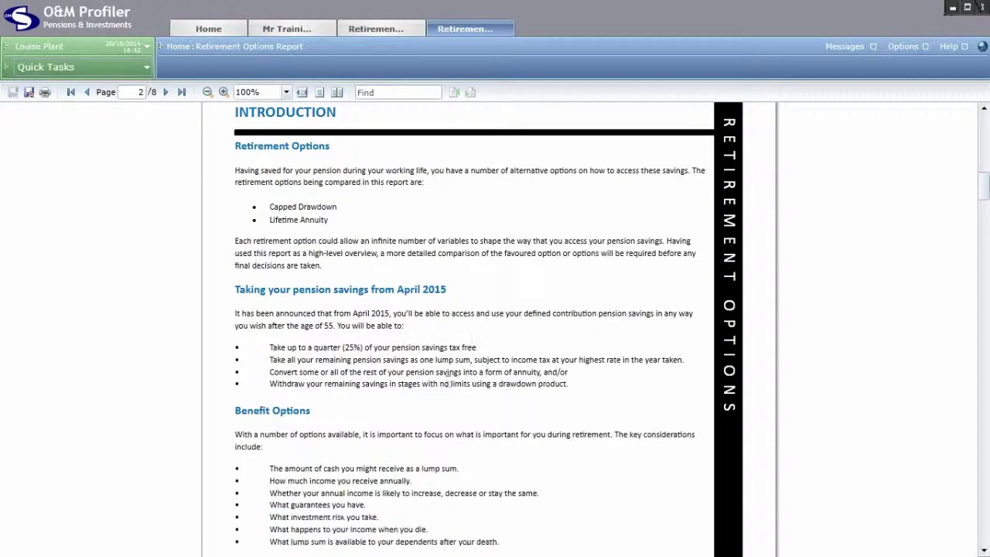
scroll(398, 383, "down", 1)
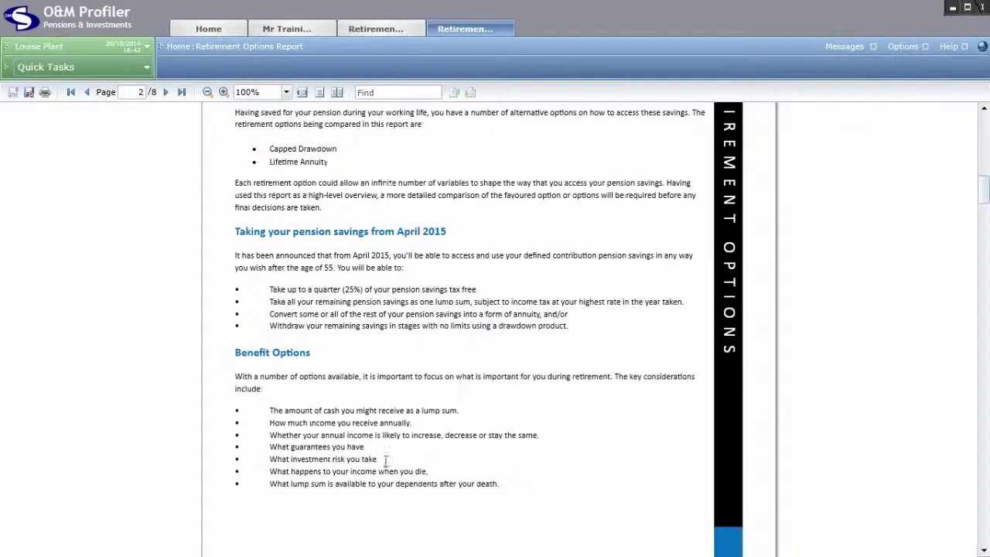
left_click(165, 92)
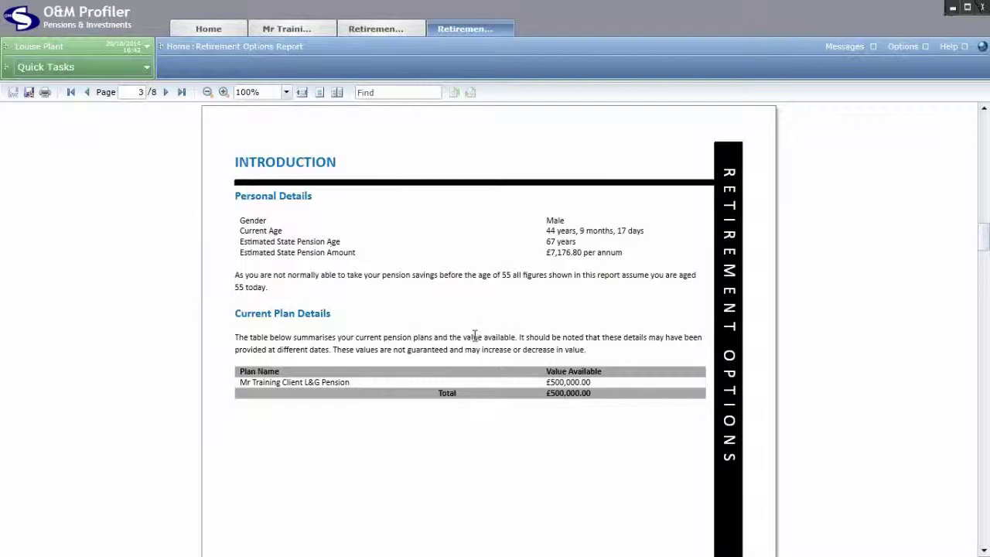
left_click(167, 92)
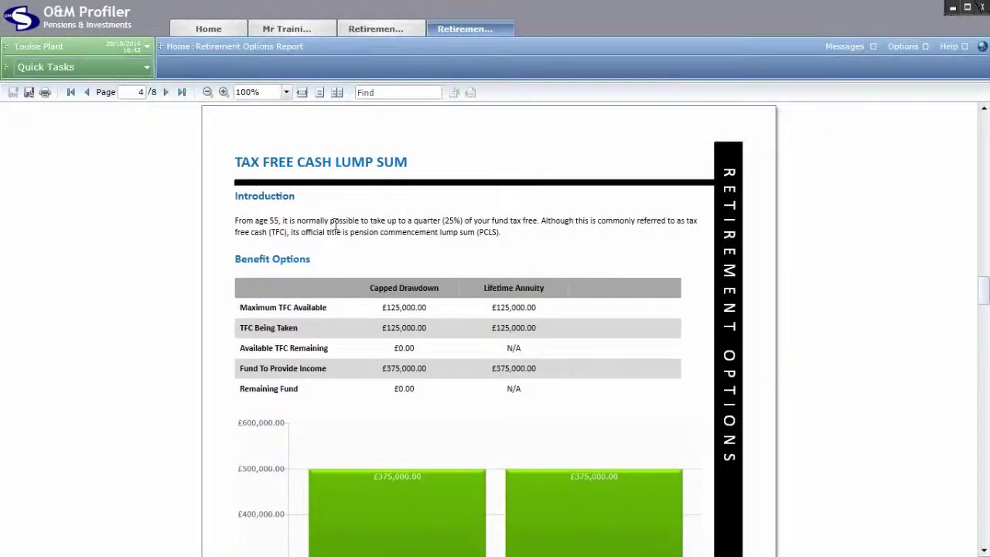
scroll(448, 246, "down", 3)
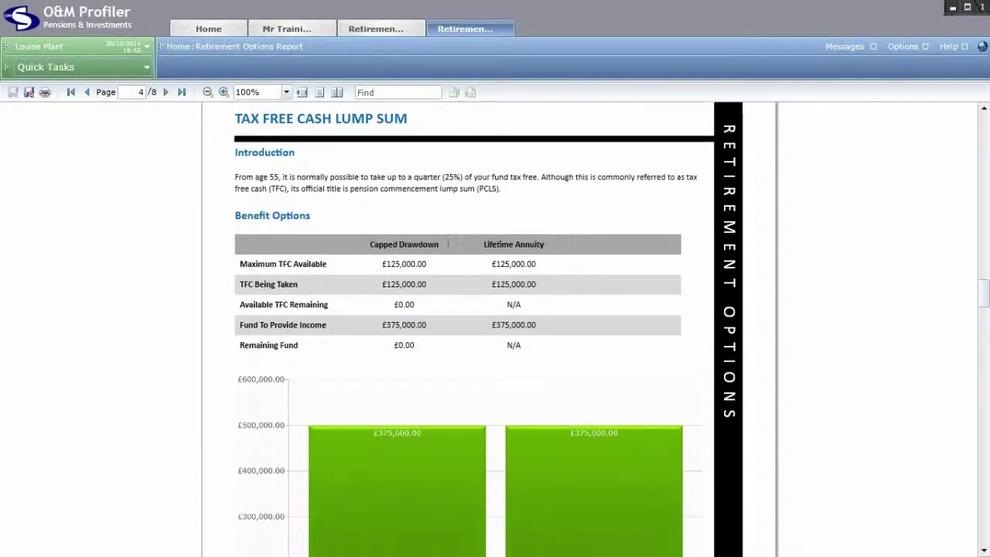
scroll(448, 245, "down", 6)
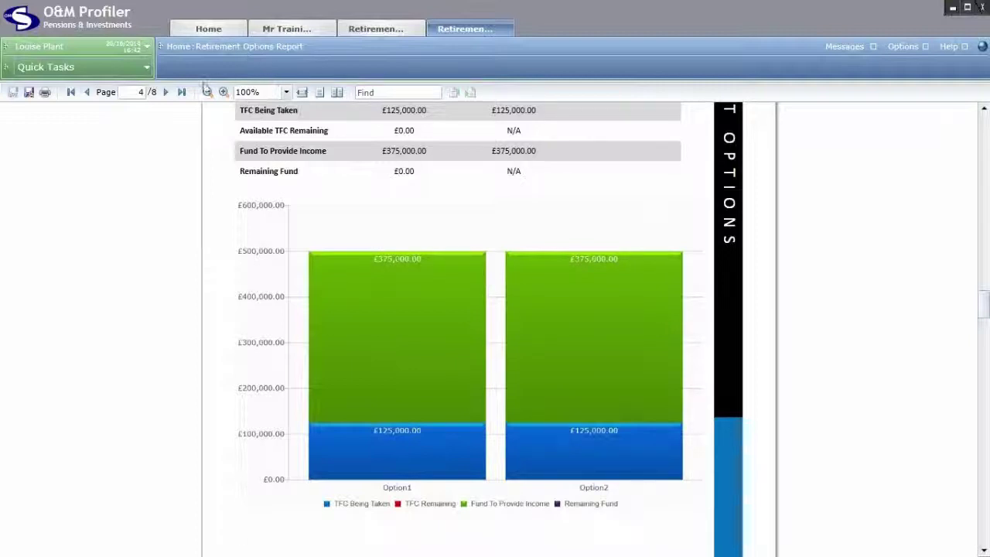
Step: Examine the report's Capped Drawdown and Lifetime Annuities overviews, including chosen options, advantages and disadvantages
left_click(165, 92)
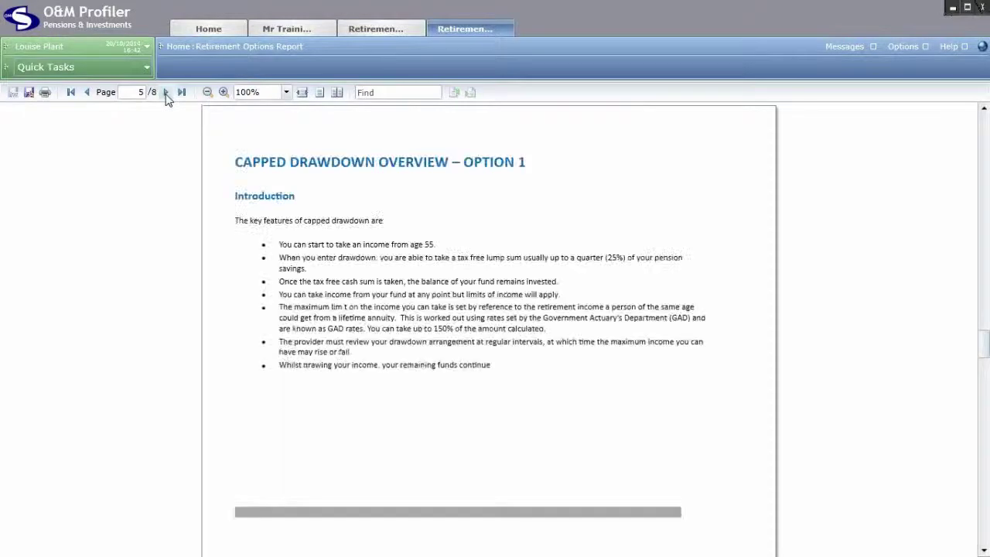
scroll(462, 222, "down", 4)
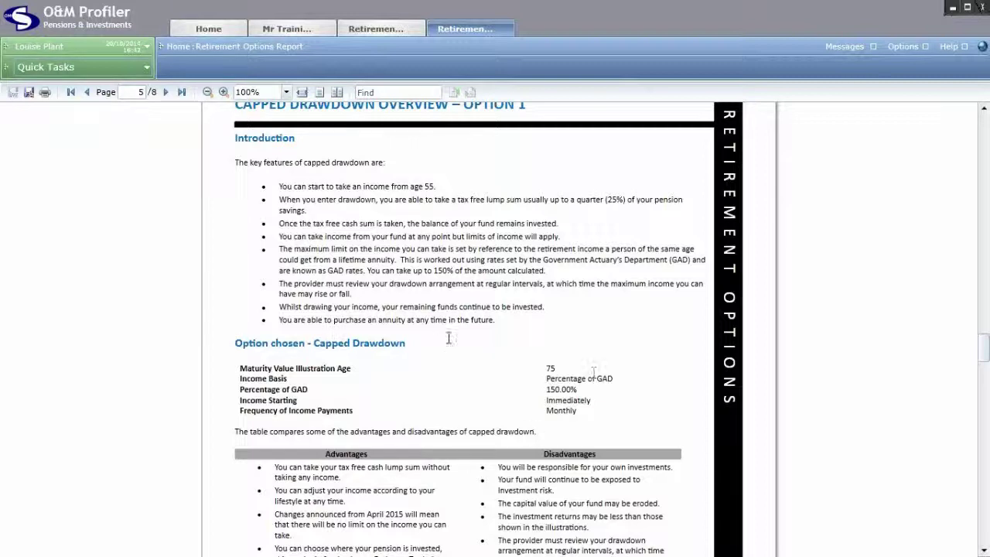
scroll(547, 395, "down", 1)
scroll(547, 395, "down", 4)
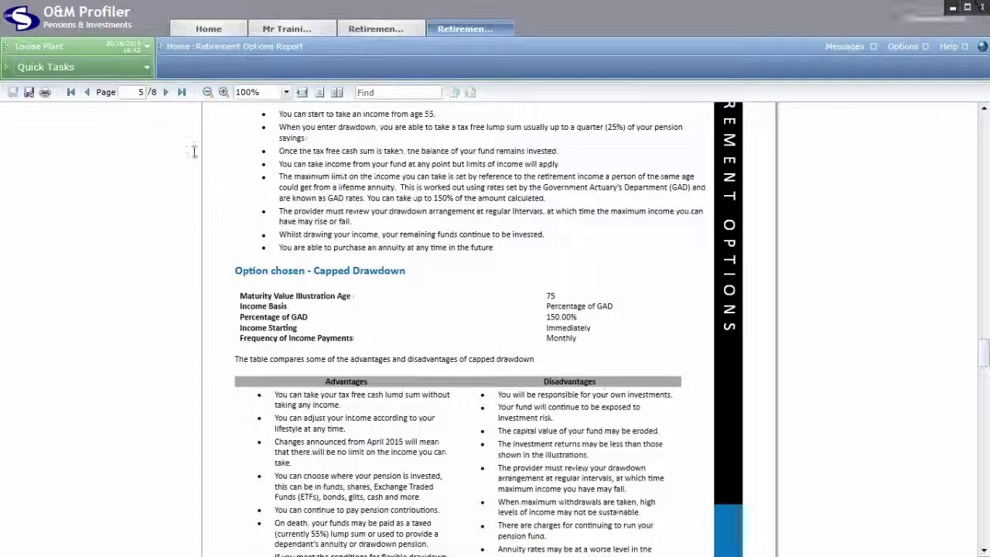
left_click(165, 92)
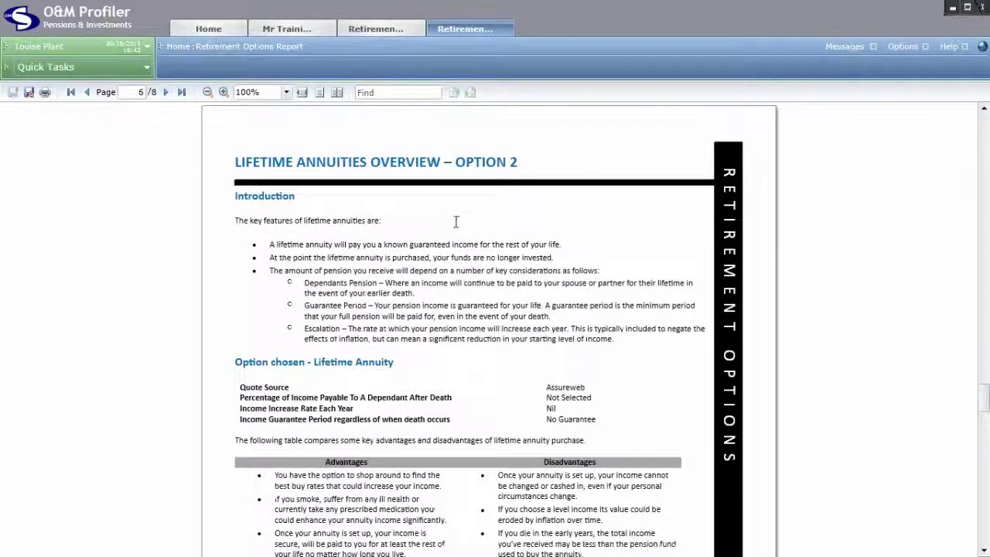
scroll(457, 222, "down", 4)
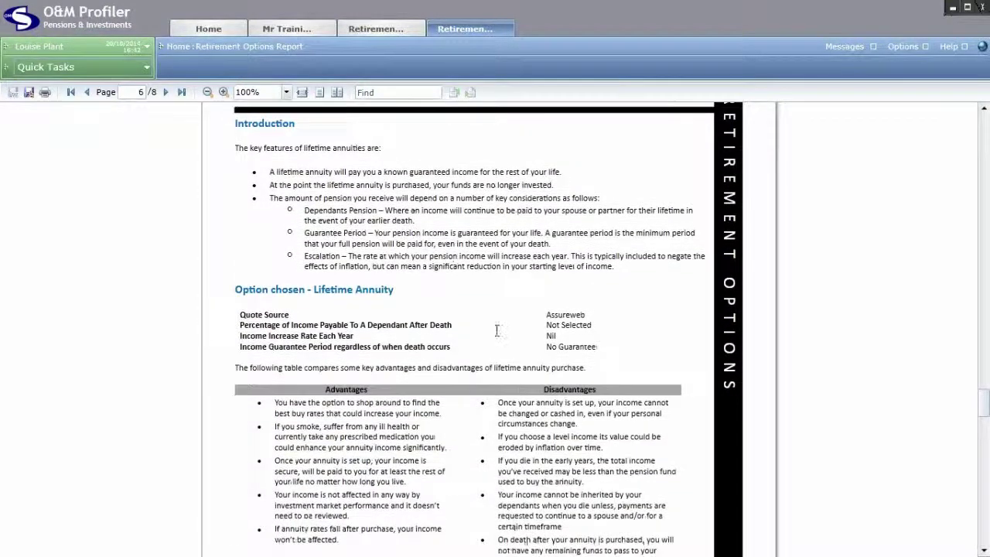
scroll(497, 330, "down", 5)
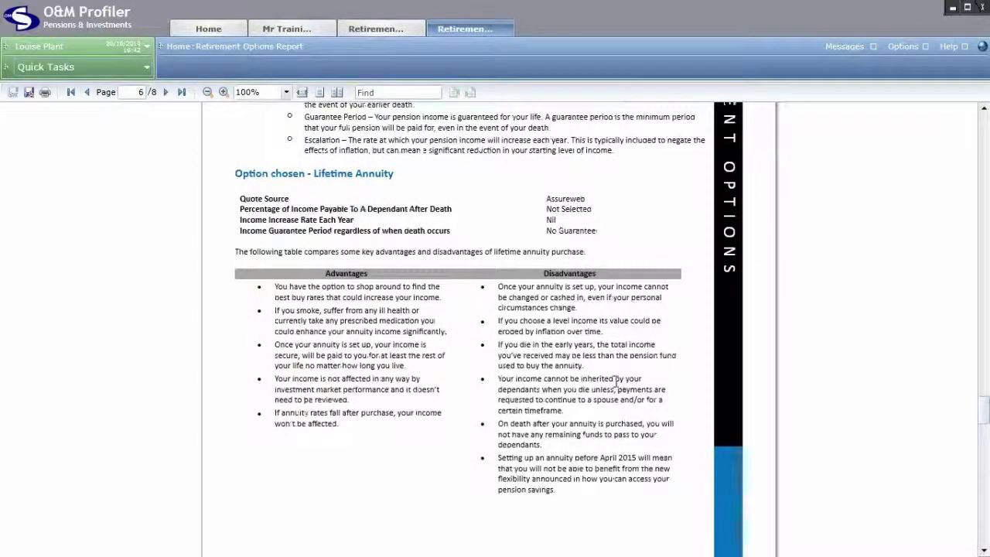
Step: Review the report's annual income comparison and its notes and assumptions, and close the report to return to the quote
left_click(167, 92)
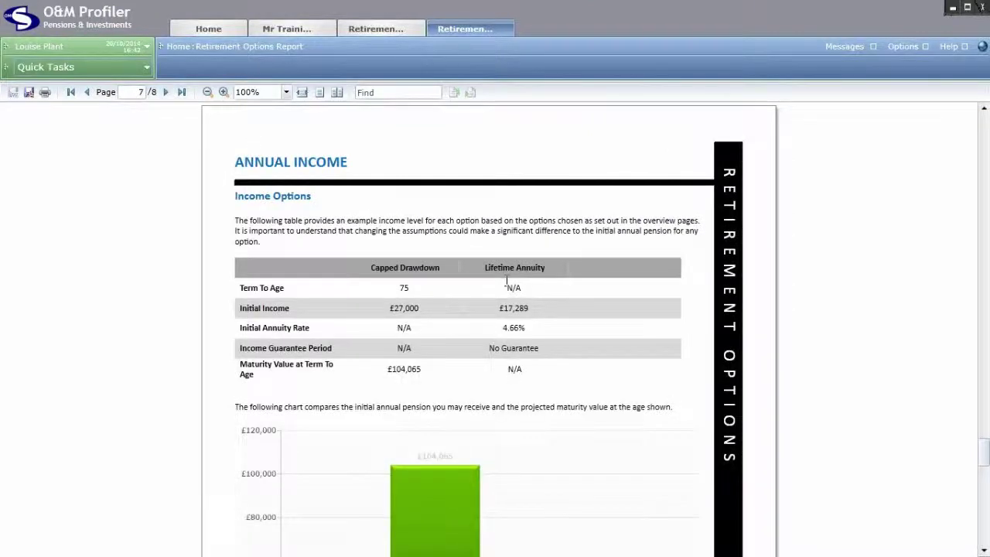
scroll(506, 283, "down", 3)
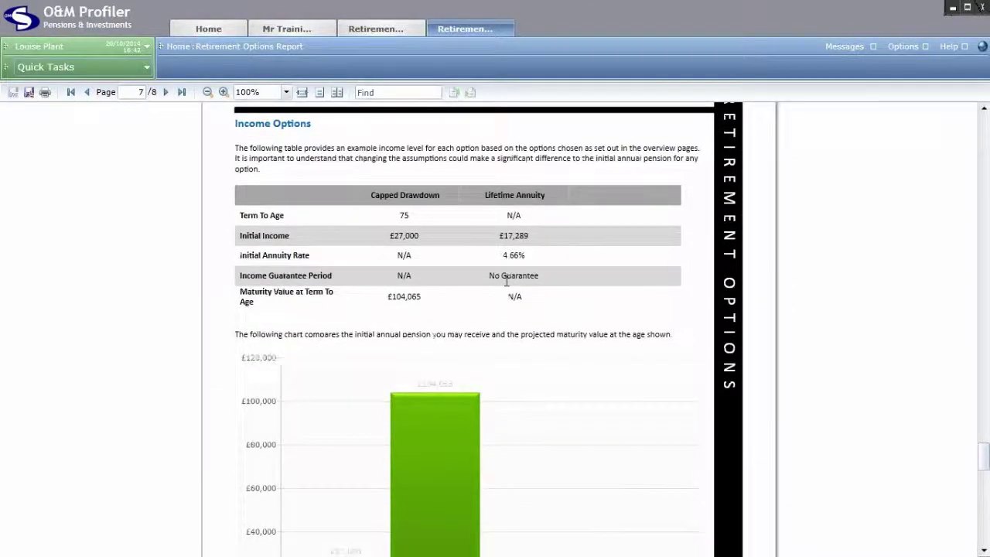
scroll(468, 284, "down", 1)
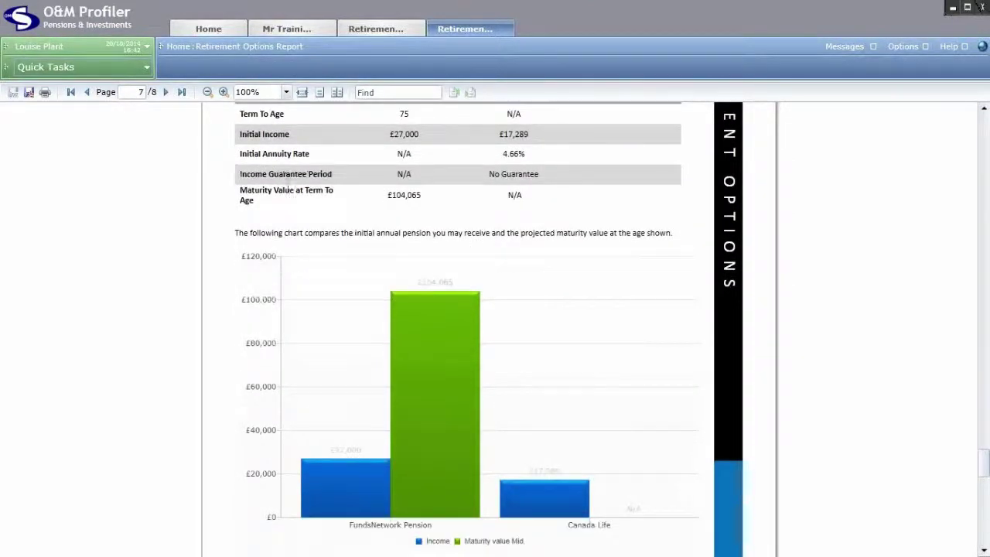
left_click(169, 92)
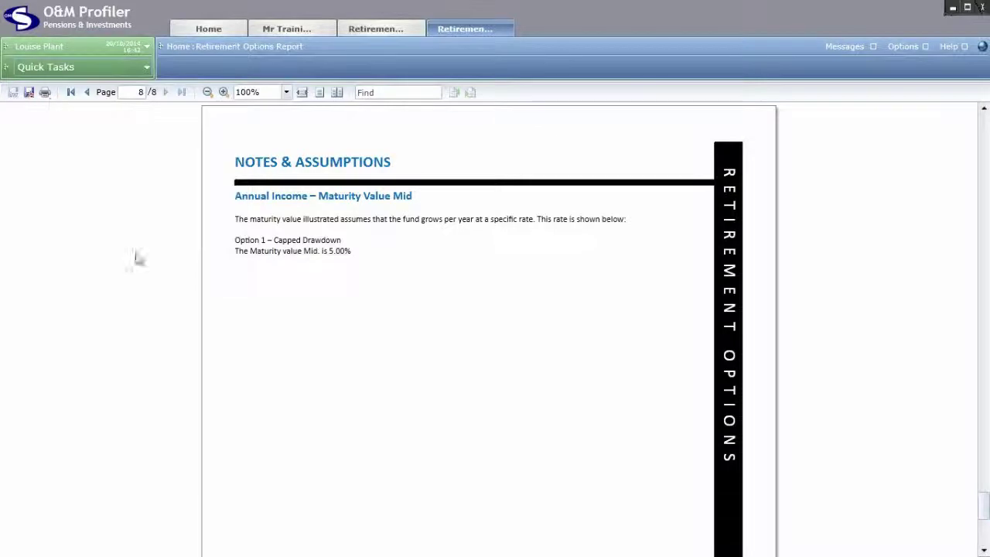
left_click(508, 28)
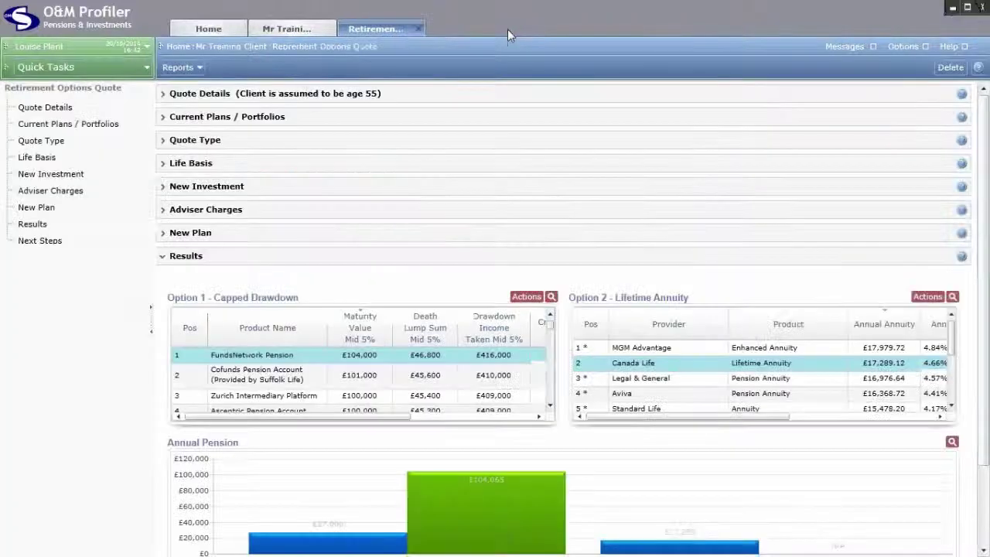